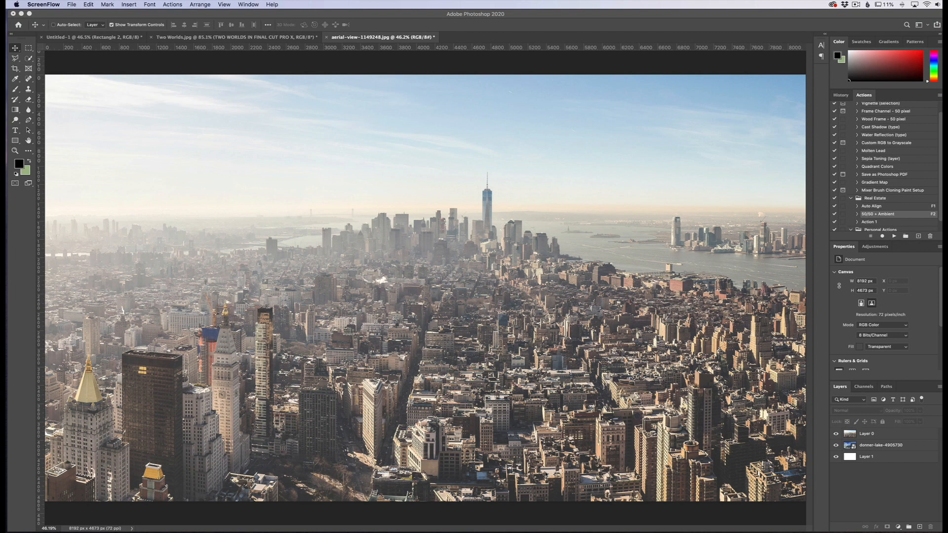
Toggle the visibility of the city layer, Layer 0, to compare the city photo with the snowy lake photo beneath it.
left_click(835, 434)
left_click(836, 434)
left_click(836, 434)
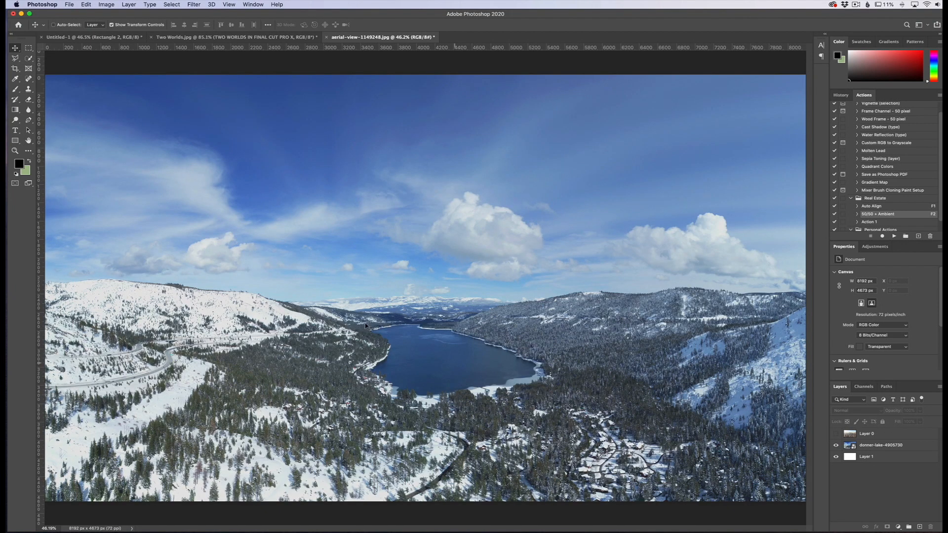
left_click(835, 434)
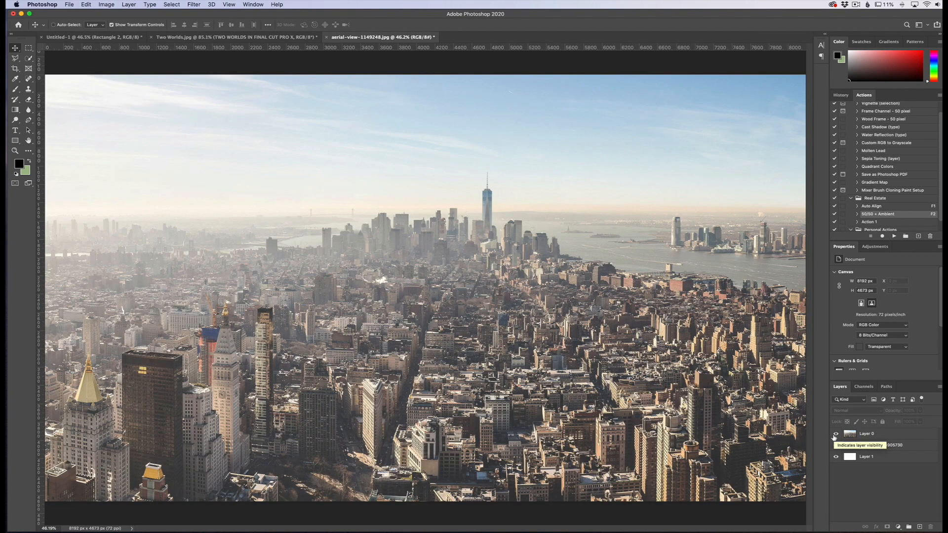
left_click(835, 434)
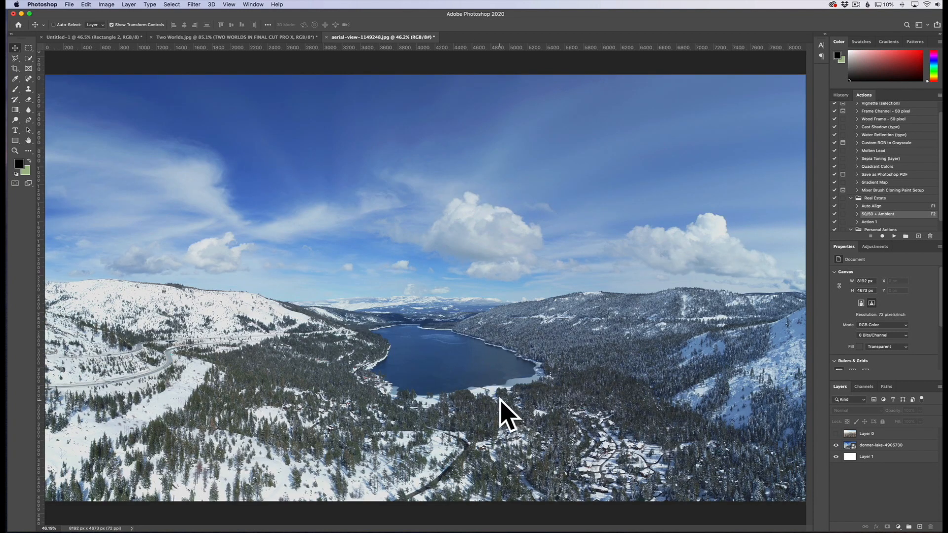
left_click(835, 434)
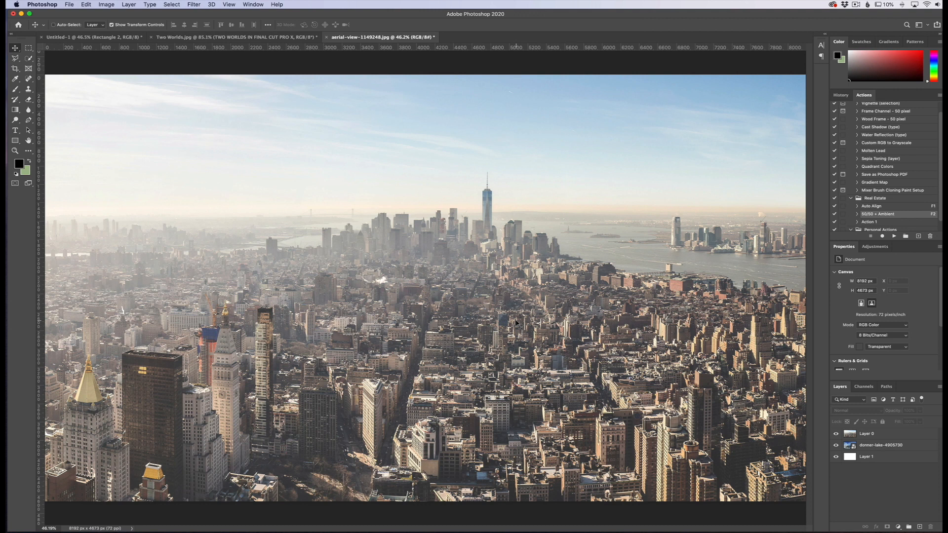
Free-transform the city layer, Layer 0, and rotate it 180 degrees so the skyline hangs upside down.
scroll(517, 320, "down", 5)
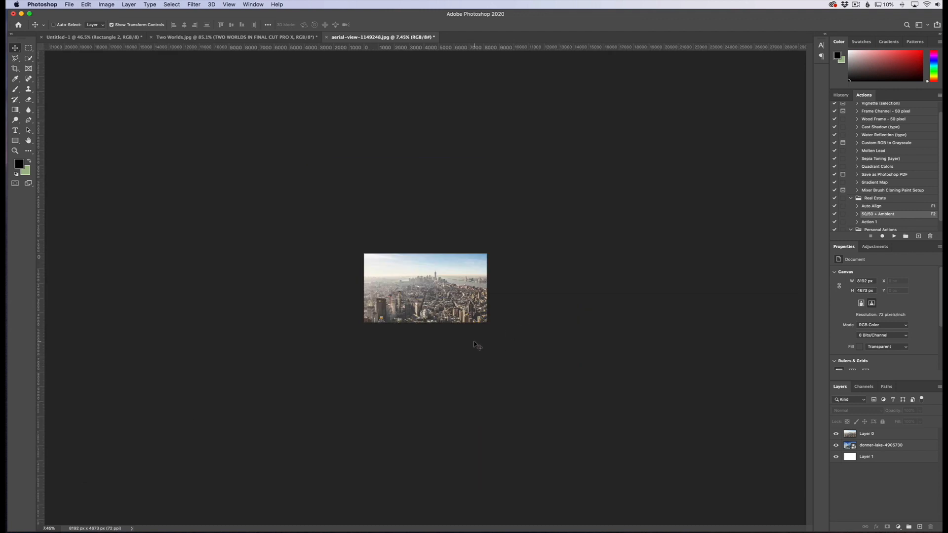
key("super+z")
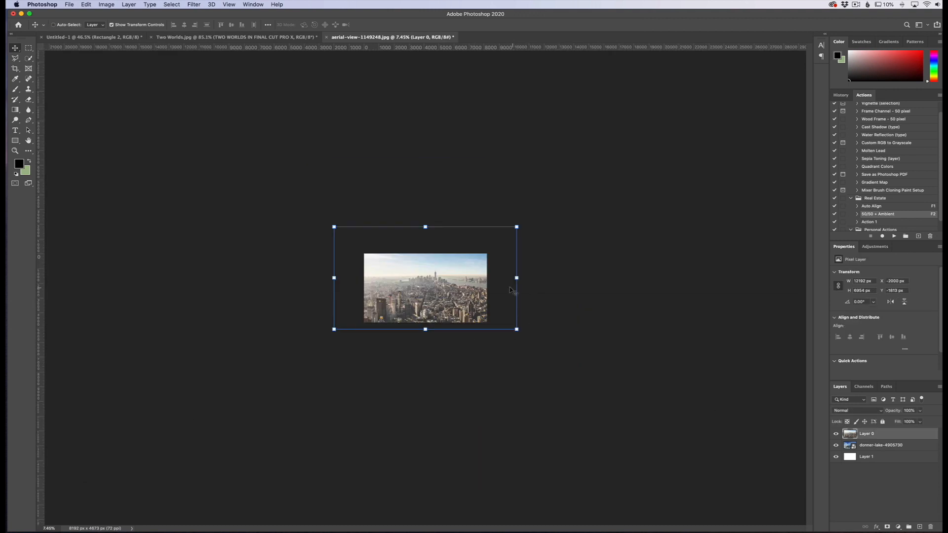
key("super+t")
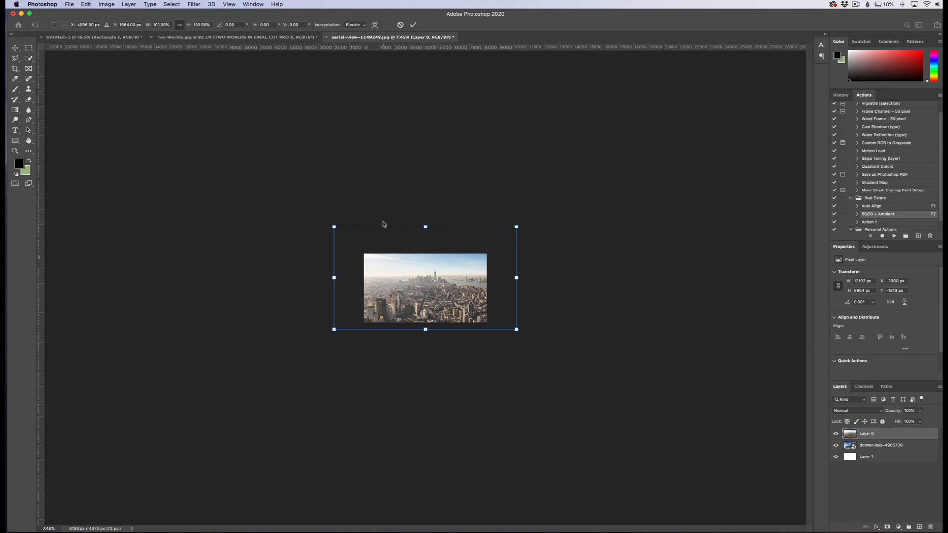
left_click_drag(550, 269, 313, 289)
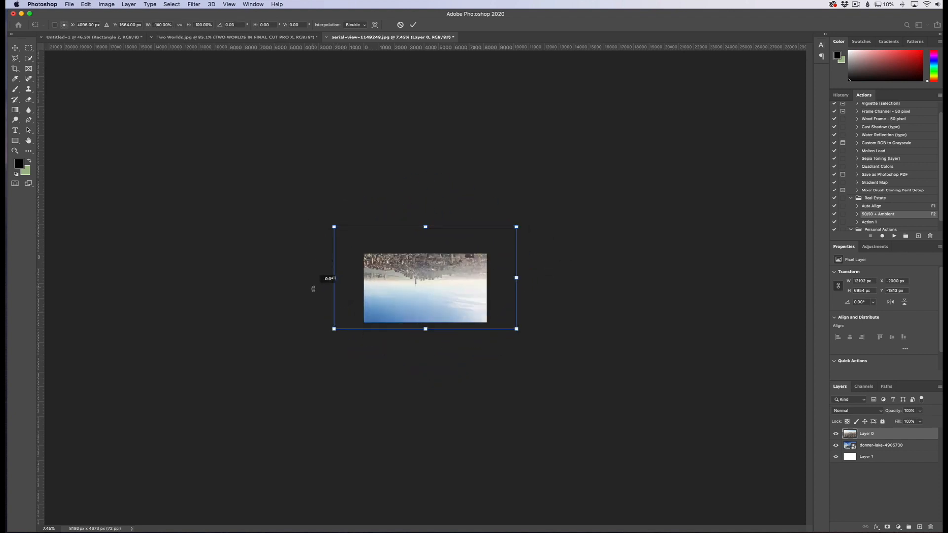
Position the flipped city over the lake scene at 74% opacity, commit the transform and restore Layer 0 to 100% opacity.
left_click_drag(899, 411, 879, 411)
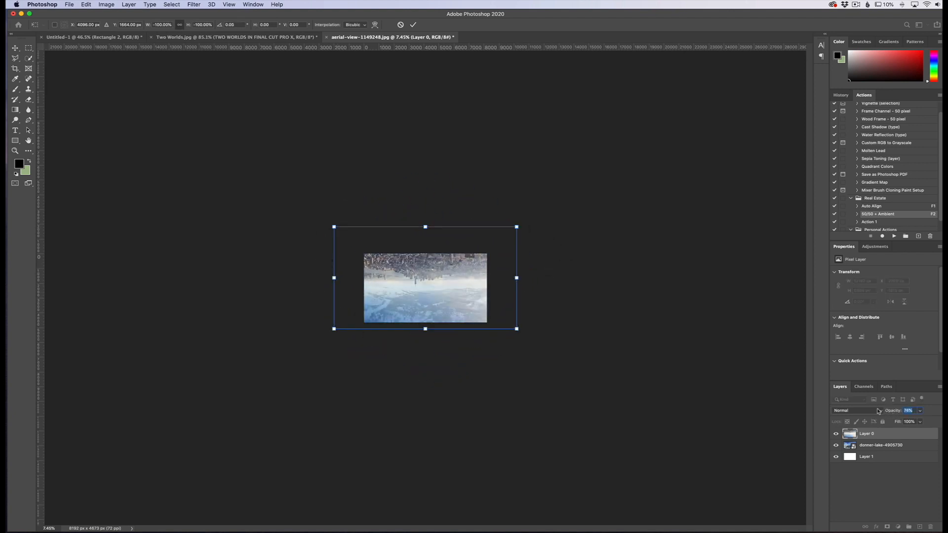
scroll(441, 288, "up", 3)
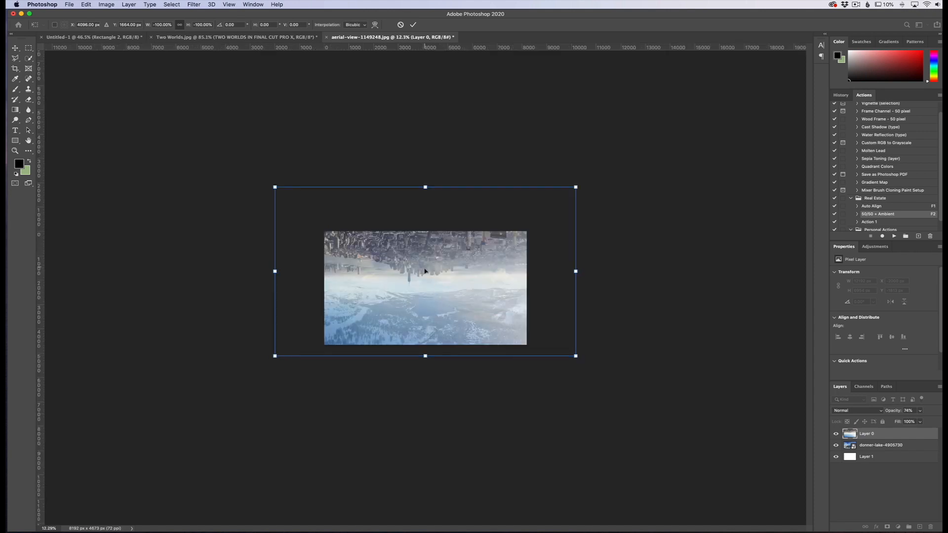
scroll(428, 268, "up", 5)
mouse_move(441, 226)
left_mouse_down()
mouse_move(445, 245)
mouse_move(440, 225)
left_mouse_up()
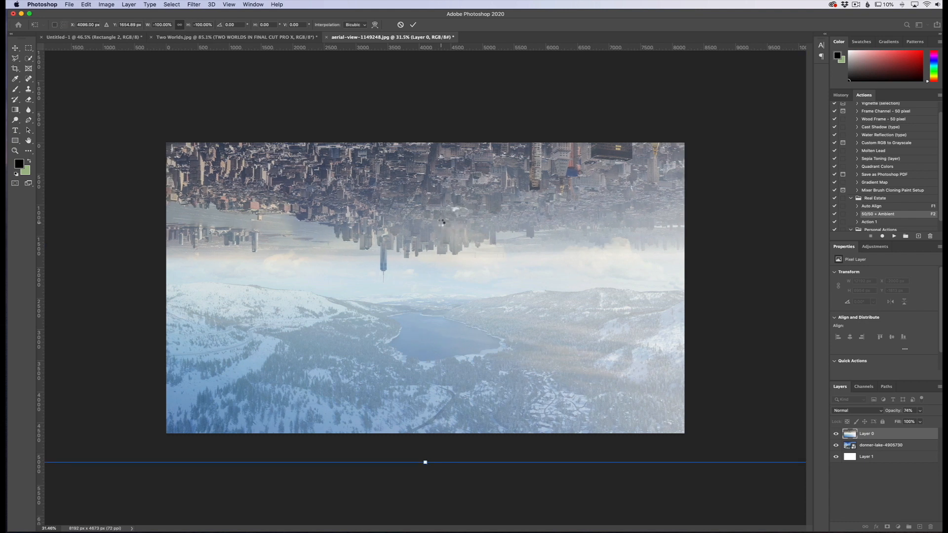
key("Return")
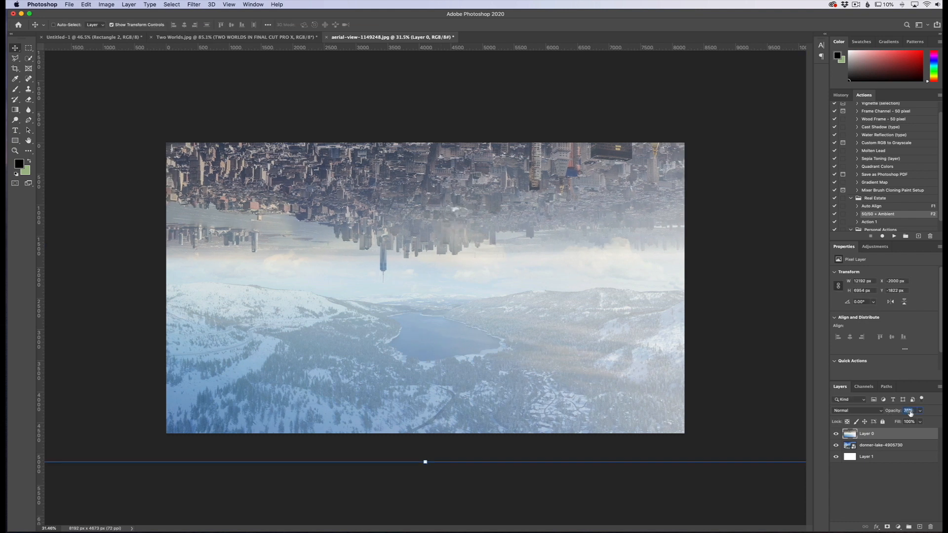
left_click_drag(892, 414, 930, 412)
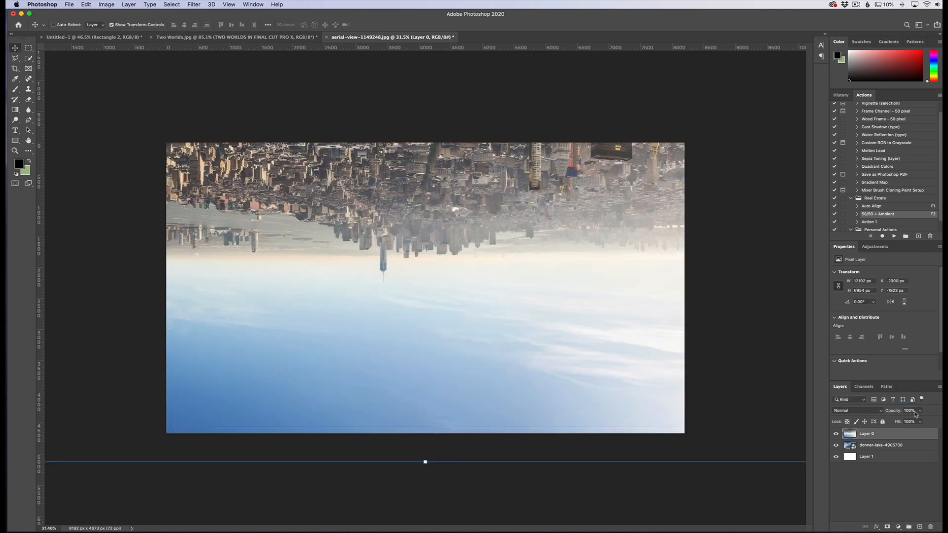
Move the donner-lake-4905730 layer down about 282 px with Layer 0 hidden, and show and select Layer 0 again.
left_click(835, 434)
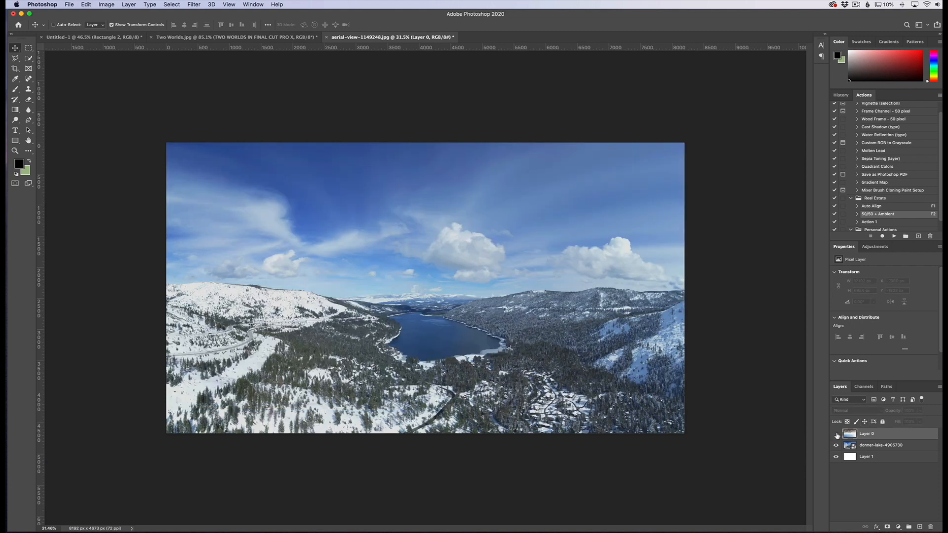
left_click(880, 446)
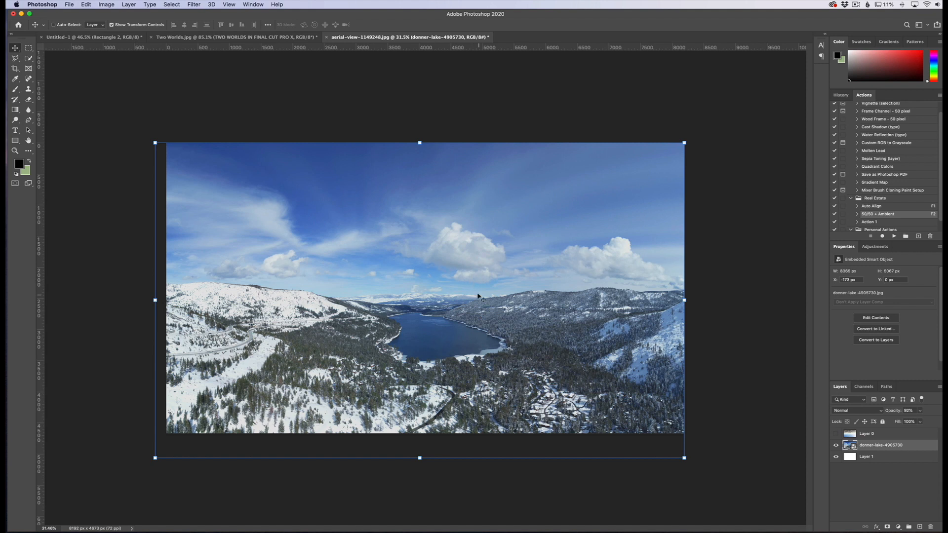
left_click_drag(467, 287, 468, 307)
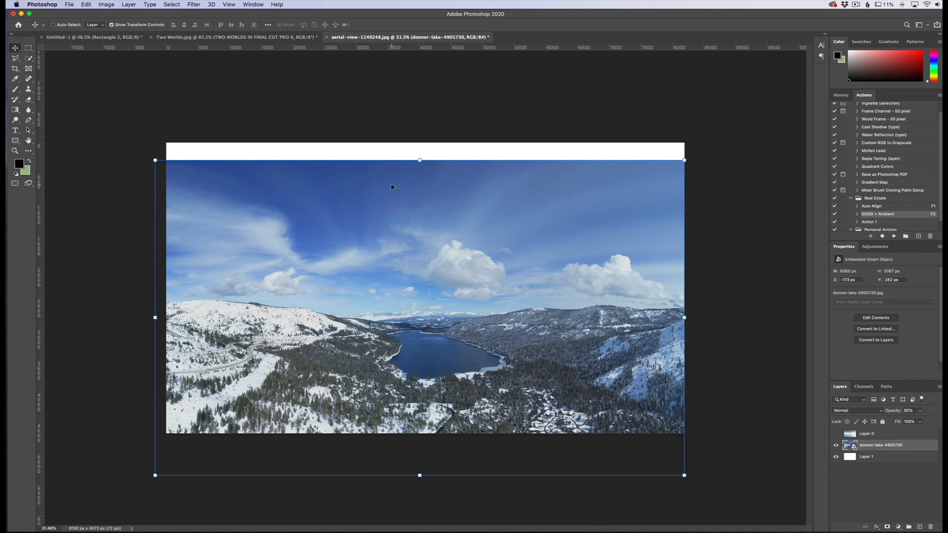
left_click(845, 434)
left_click(836, 434)
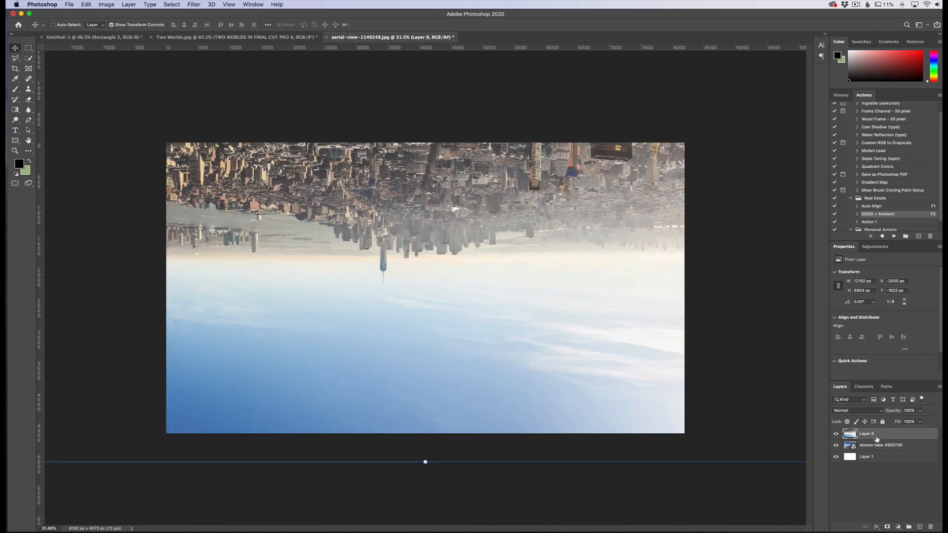
Add a layer mask to Layer 0 and try a black stroke across its sky with an enlarged brush, undoing the stroke.
left_click(887, 527)
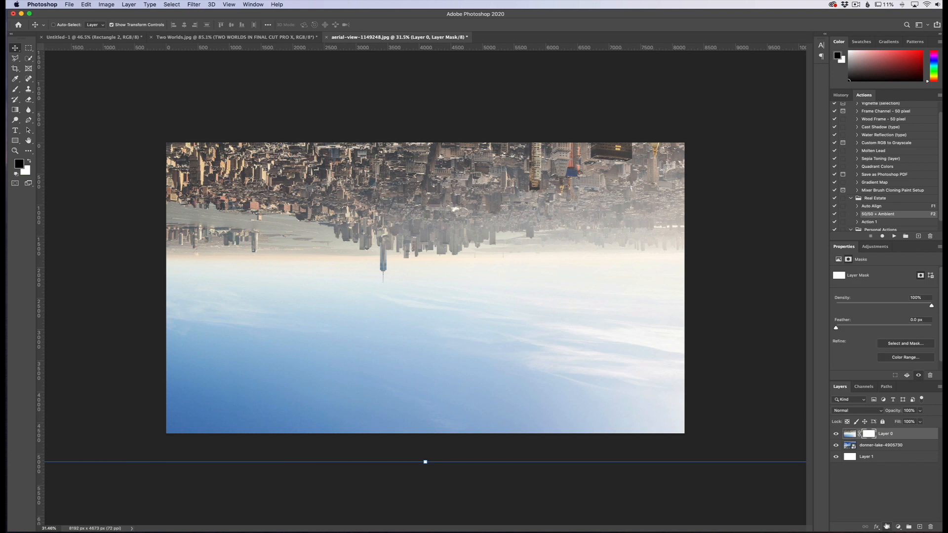
left_click(15, 90)
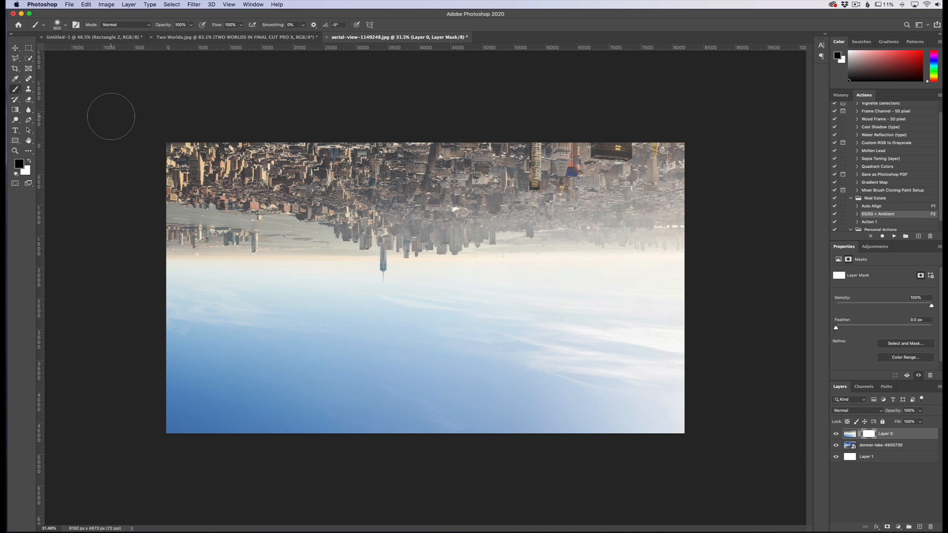
key("bracketright")
key("bracketright")
key("bracketright")
key("bracketright")
key("bracketright")
key("bracketright")
key("bracketright")
key("bracketright")
key("bracketright")
key("bracketright")
left_click_drag(174, 358, 558, 352)
key("super+z")
Soften the brush by lowering its hardness and enlarge it to 2500 px.
left_click(65, 25)
left_click_drag(58, 68, 38, 69)
key("Return")
key("]")
key("]")
key("]")
key("]")
key("]")
key("]")
Paint black on Layer 0's mask across the lower half and up to the horizon to reveal the lake scene and clouds.
left_click_drag(118, 416, 720, 413)
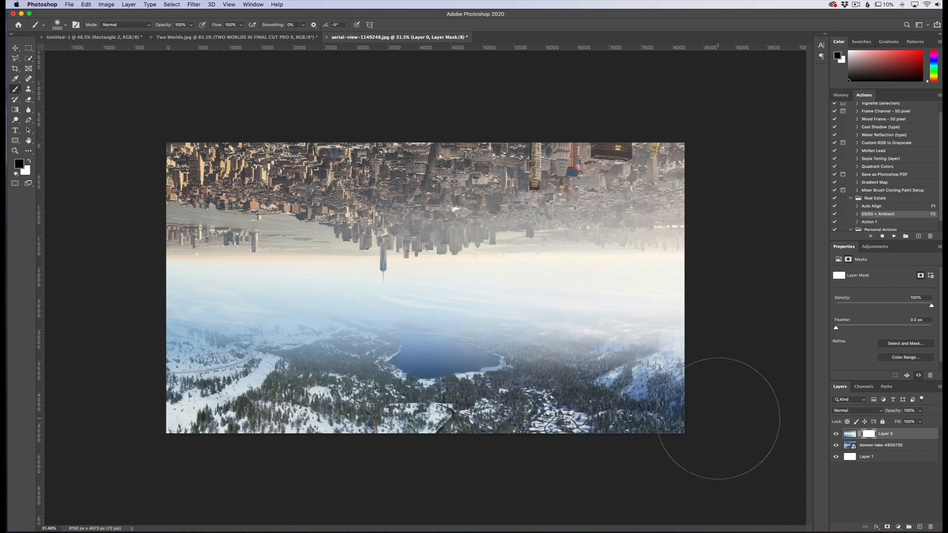
left_click_drag(144, 350, 741, 355)
left_click_drag(129, 316, 716, 321)
mouse_move(617, 271)
left_mouse_down()
mouse_move(198, 269)
mouse_move(573, 266)
left_mouse_up()
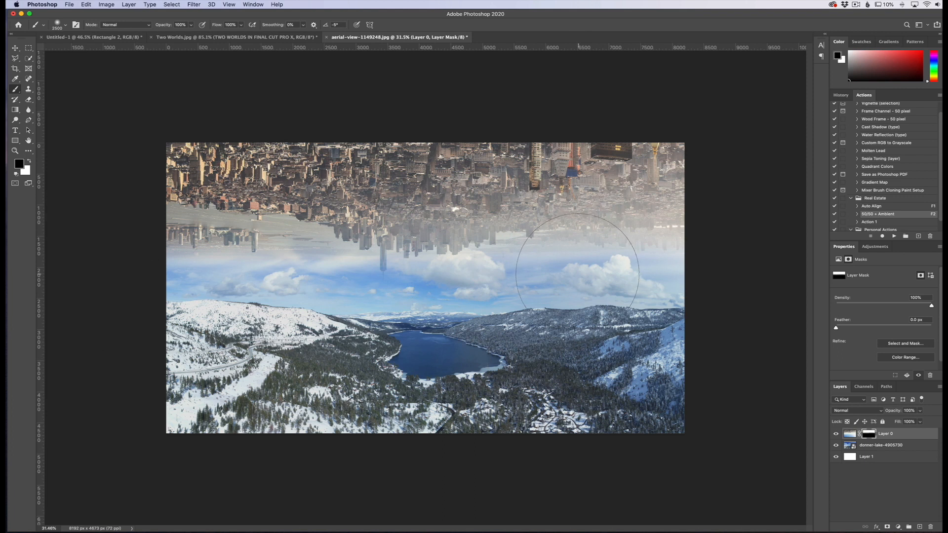
Paint white across Layer 0's mask along the hanging skyline with a smaller brush to restore the buildings.
key("bracketleft")
key("bracketleft")
key("bracketleft")
key("bracketleft")
key("bracketleft")
key("bracketleft")
key("x")
mouse_move(149, 214)
left_mouse_down()
mouse_move(761, 210)
mouse_move(119, 216)
mouse_move(708, 230)
left_mouse_up()
Enlarge the brush to 2700 px and paint black on Layer 0's mask over the snowy hills east of the lake.
key("bracketright")
key("bracketright")
key("bracketright")
key("bracketright")
key("bracketright")
key("bracketright")
key("bracketright")
key("bracketright")
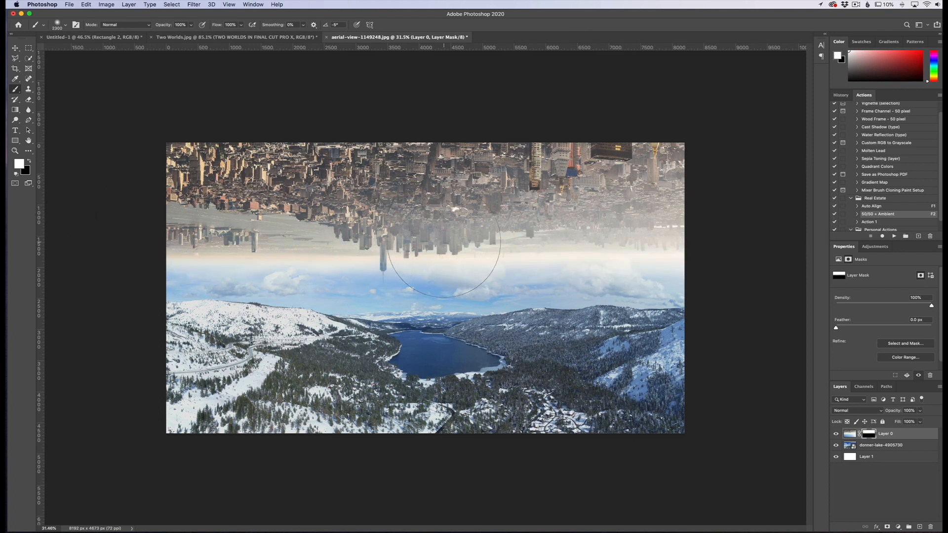
key("x")
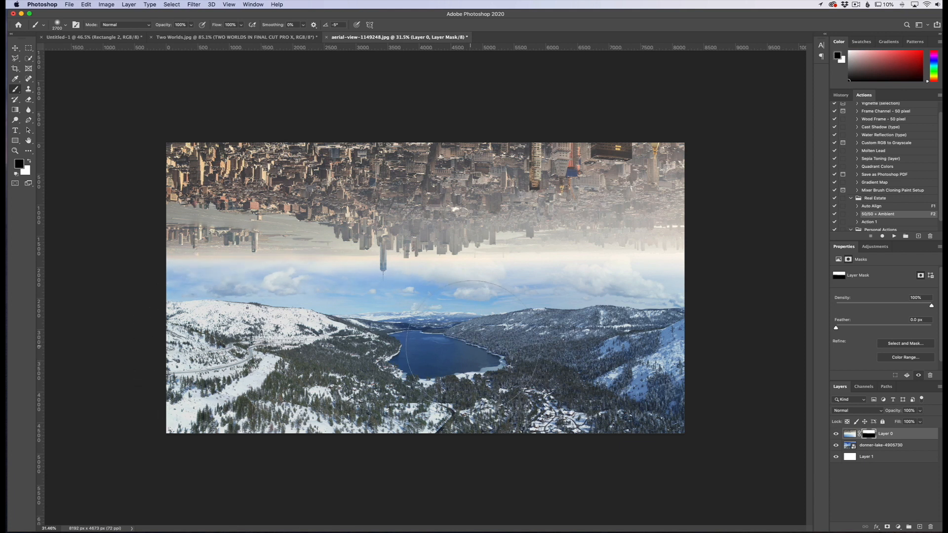
left_click_drag(580, 337, 656, 338)
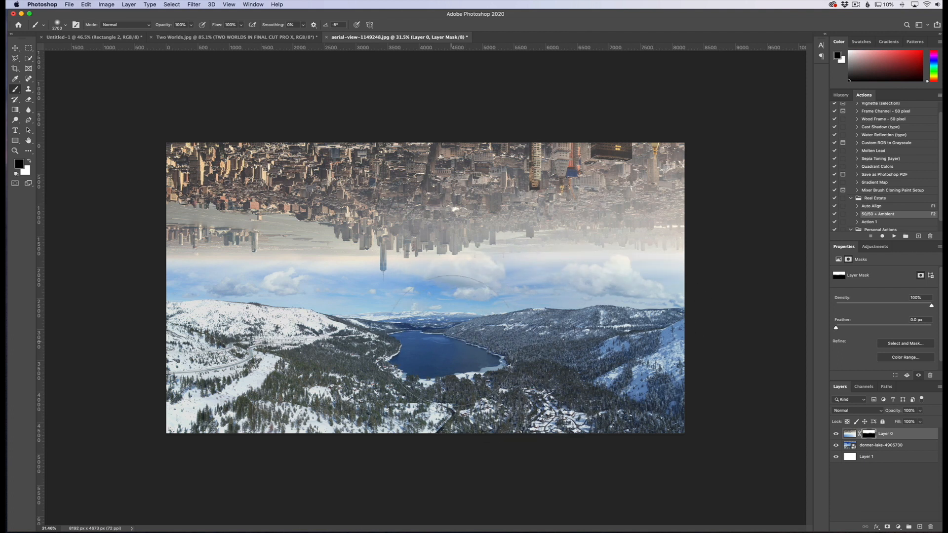
Shrink the brush and switch the painting colour to white for Layer 0's mask.
key("bracketleft")
key("bracketleft")
key("bracketleft")
key("bracketleft")
key("bracketleft")
key("bracketleft")
key("bracketleft")
key("bracketleft")
key("bracketleft")
key("bracketleft")
key("bracketleft")
key("bracketleft")
key("bracketleft")
key("bracketleft")
key("bracketleft")
key("bracketleft")
key("bracketleft")
key("bracketleft")
key("bracketleft")
key("bracketleft")
key("x")
key("bracketright")
key("bracketright")
key("bracketright")
key("bracketright")
key("bracketright")
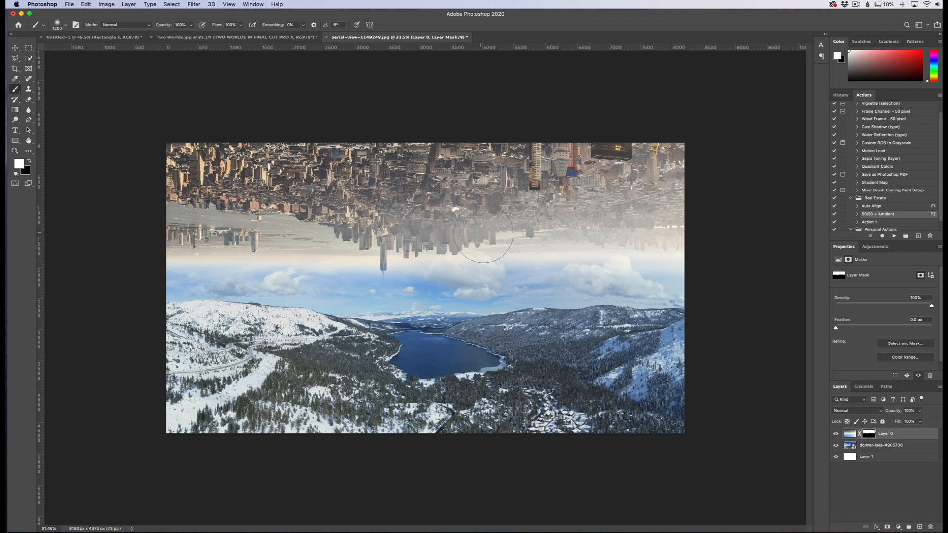
Delete the layer mask from Layer 0 and move that layer below donner-lake-4905730.
right_click(868, 435)
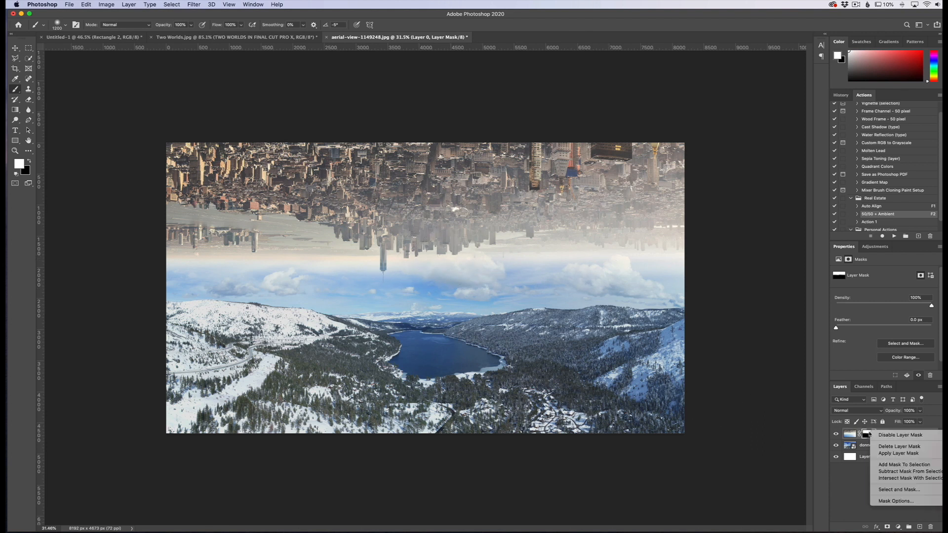
left_click(869, 449)
mouse_move(869, 448)
left_mouse_down()
mouse_move(867, 439)
mouse_move(856, 443)
left_mouse_up()
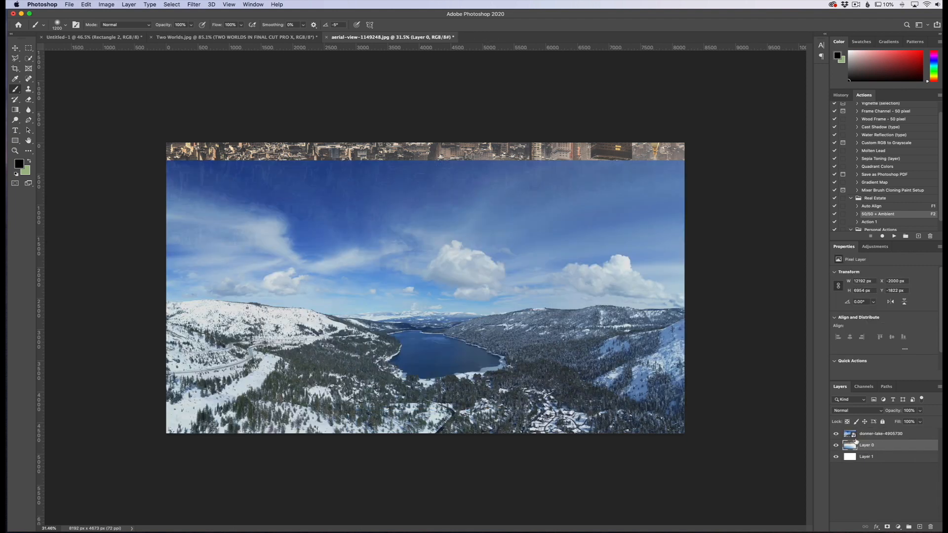
Add a layer mask to the donner-lake-4905730 layer and set up a black 1800 px brush.
left_click(873, 436)
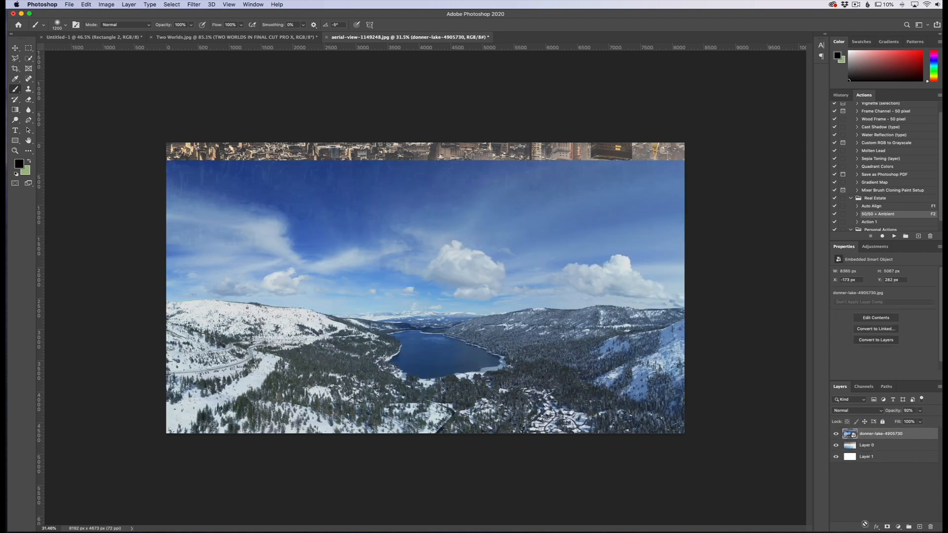
left_click(887, 528)
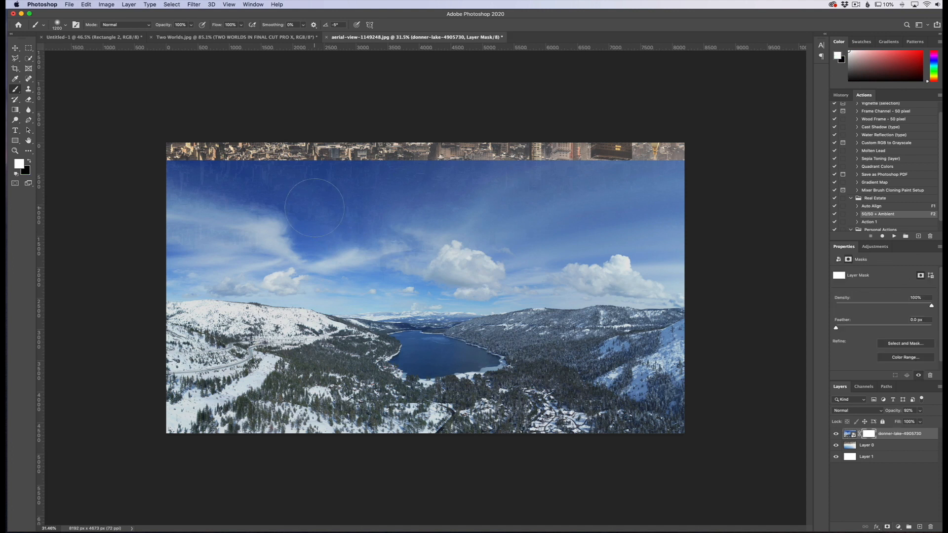
key("bracketright")
key("bracketright")
key("bracketright")
key("x")
key("bracketright")
key("bracketright")
key("bracketright")
Mask out the lake photo's sky with black strokes above the mountains, and switch to a smaller white brush.
mouse_move(138, 160)
left_mouse_down()
mouse_move(709, 158)
mouse_move(110, 179)
left_mouse_up()
mouse_move(709, 205)
left_mouse_down()
mouse_move(174, 222)
mouse_move(494, 222)
mouse_move(177, 227)
mouse_move(425, 226)
mouse_move(383, 236)
mouse_move(416, 247)
mouse_move(662, 231)
mouse_move(617, 240)
left_mouse_up()
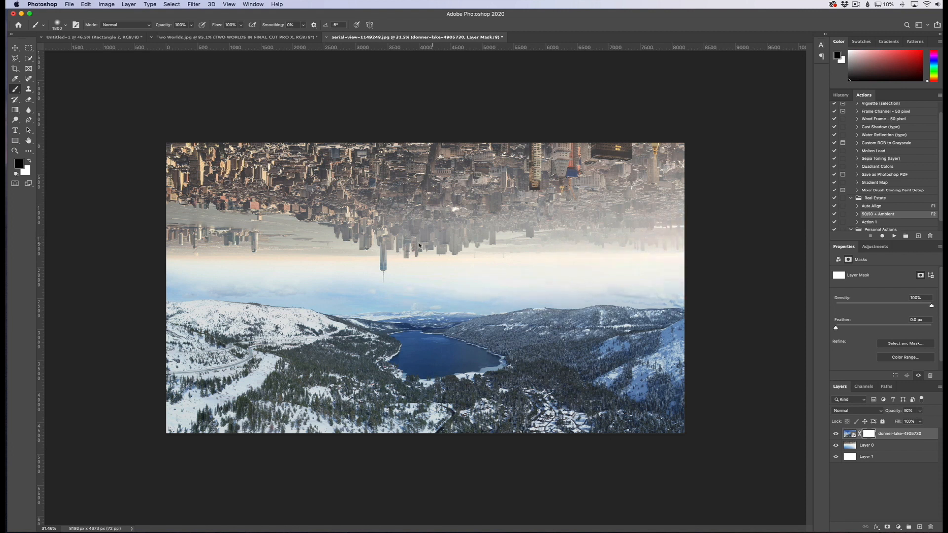
mouse_move(294, 237)
left_mouse_down()
mouse_move(327, 249)
mouse_move(128, 253)
mouse_move(432, 257)
mouse_move(407, 261)
mouse_move(719, 244)
left_mouse_up()
key("x")
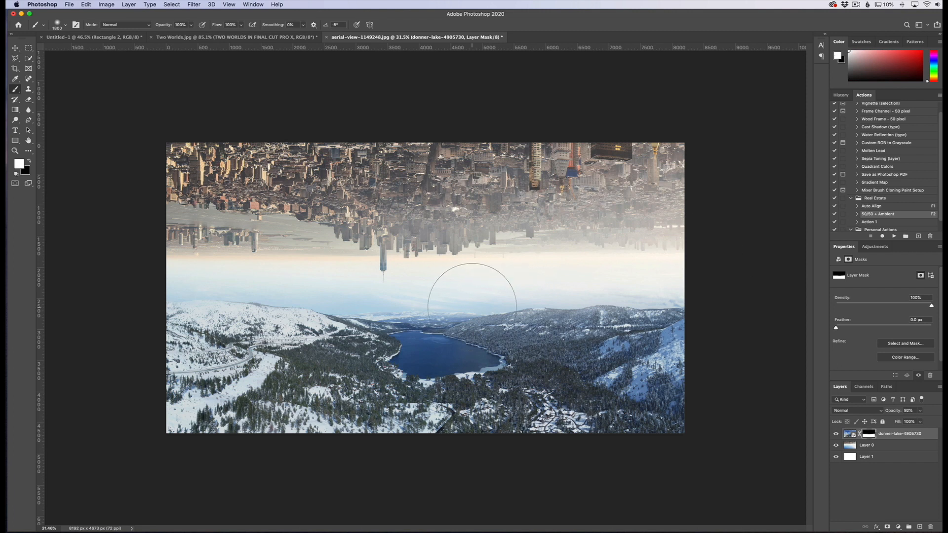
key("bracketleft")
key("bracketleft")
key("bracketleft")
key("bracketleft")
key("bracketleft")
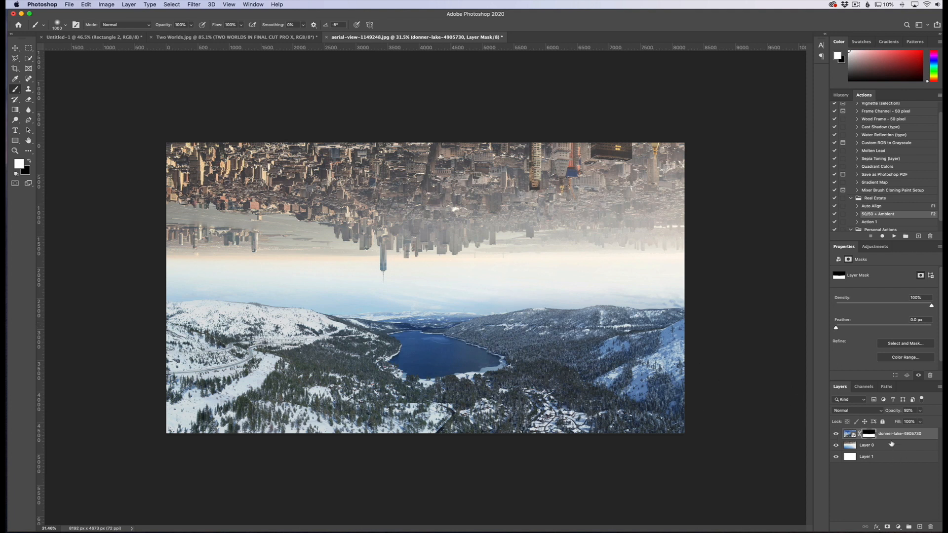
Duplicate Layer 0 to the top of the stack, move the copy down about 1590 px at 47% opacity, and restore 100% opacity.
left_click_drag(889, 447, 871, 412)
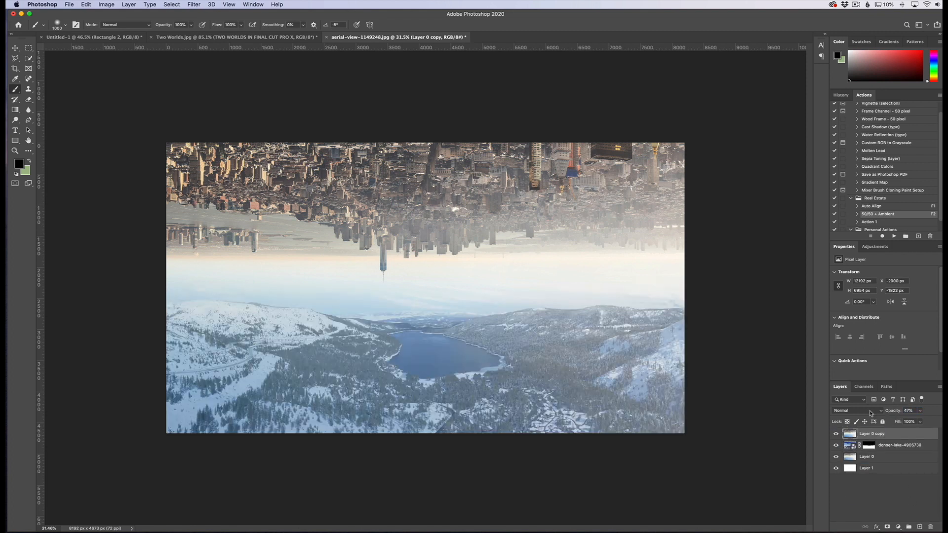
left_click(15, 48)
left_click_drag(444, 265, 409, 307)
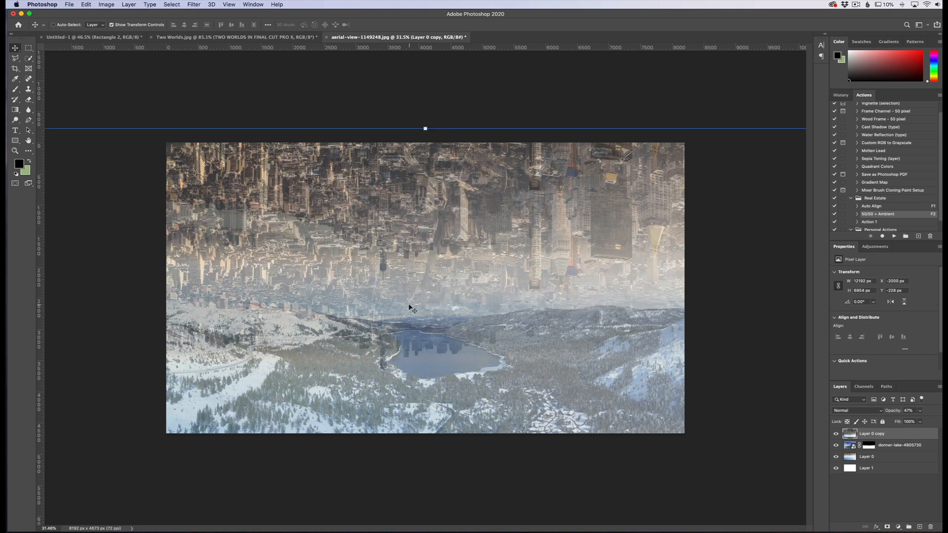
left_click_drag(893, 411, 938, 413)
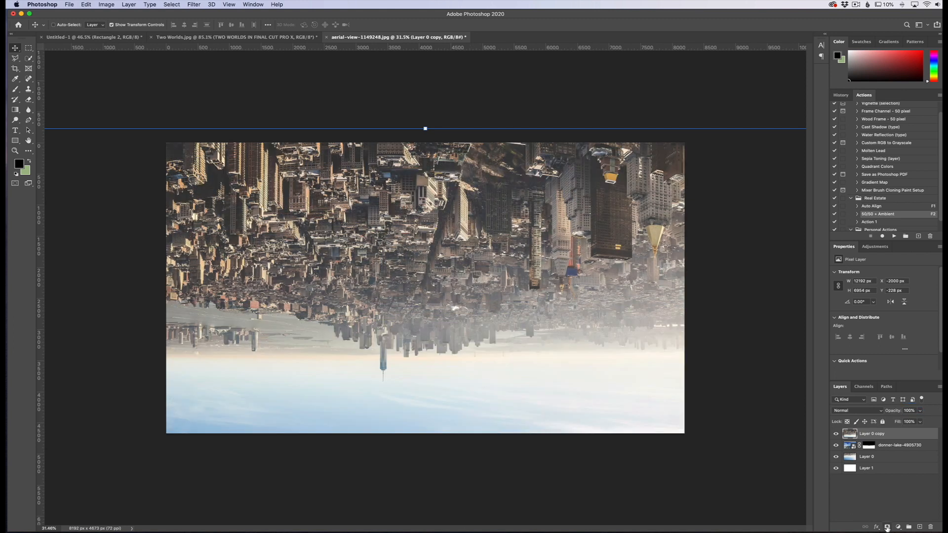
Add a black layer mask hiding all of Layer 0 copy and set up a white 200 px brush.
left_click(887, 527)
key("super+z")
left_click(887, 527, "alt")
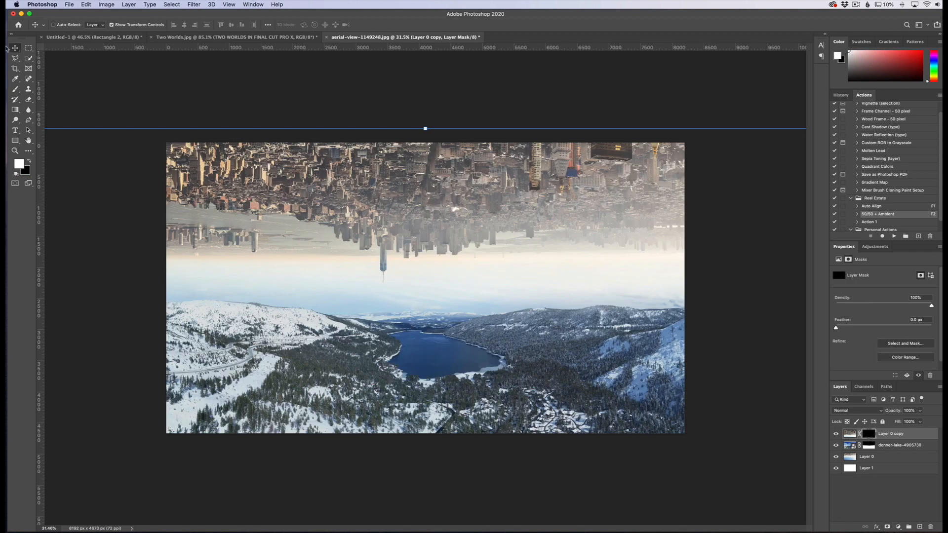
left_click(15, 89)
key("bracketleft")
key("bracketleft")
key("bracketleft")
key("bracketleft")
key("bracketleft")
key("bracketleft")
key("bracketleft")
key("bracketleft")
key("bracketleft")
key("bracketleft")
key("bracketleft")
key("bracketleft")
key("bracketleft")
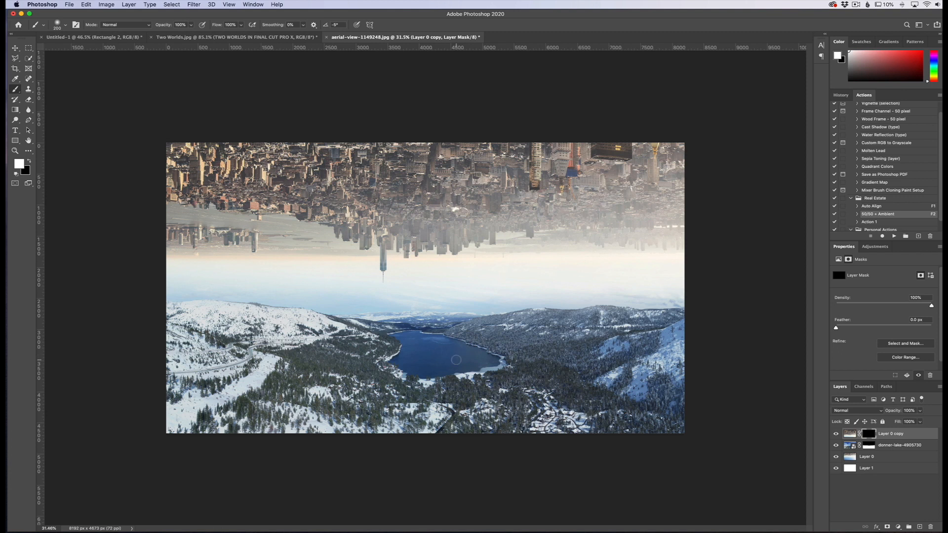
Paint white on the Layer 0 copy mask across the lake to reveal the upside-down city as a reflection.
scroll(449, 357, "up", 5)
scroll(433, 361, "up", 3)
mouse_move(398, 318)
left_mouse_down()
mouse_move(348, 287)
mouse_move(371, 277)
mouse_move(672, 375)
mouse_move(444, 385)
mouse_move(476, 382)
mouse_move(400, 404)
mouse_move(316, 380)
mouse_move(306, 341)
mouse_move(408, 366)
mouse_move(326, 311)
mouse_move(301, 269)
mouse_move(376, 257)
mouse_move(444, 262)
mouse_move(561, 326)
left_mouse_up()
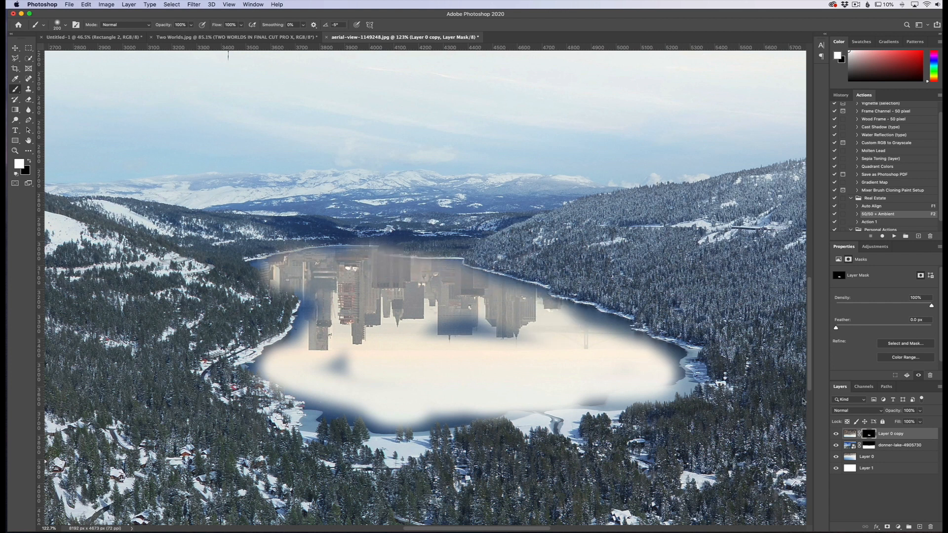
left_click_drag(429, 366, 499, 339)
Set Layer 0 copy's blend mode to Soft Light and its opacity to 72%.
left_click(846, 412)
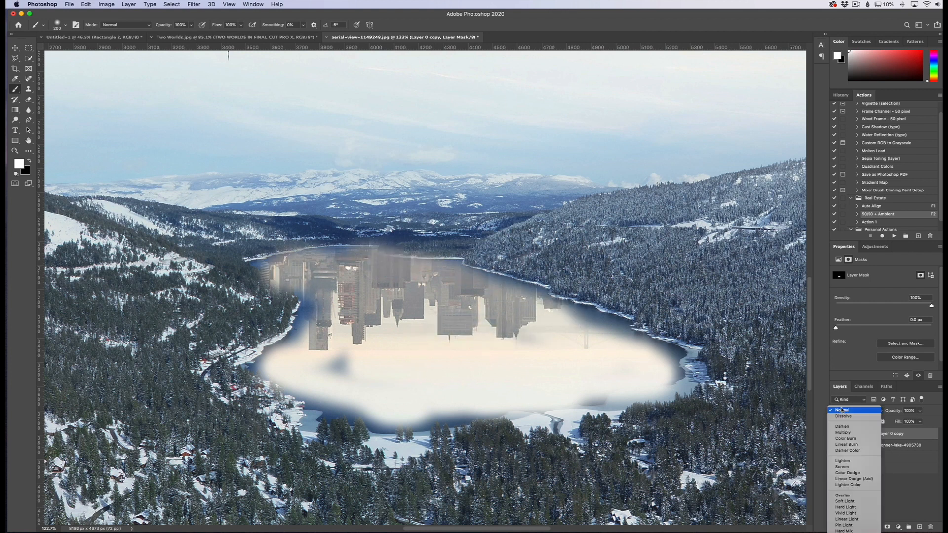
left_click(857, 502)
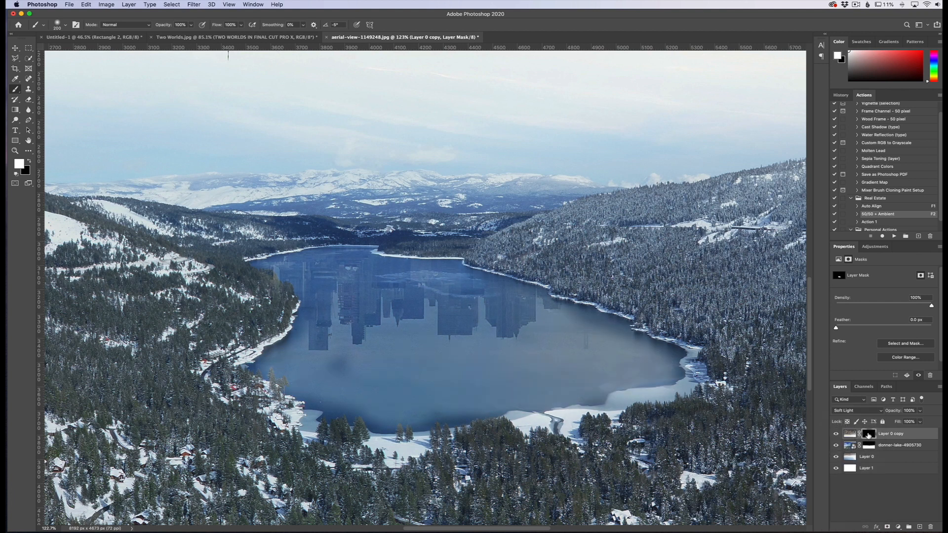
left_click_drag(889, 412, 882, 413)
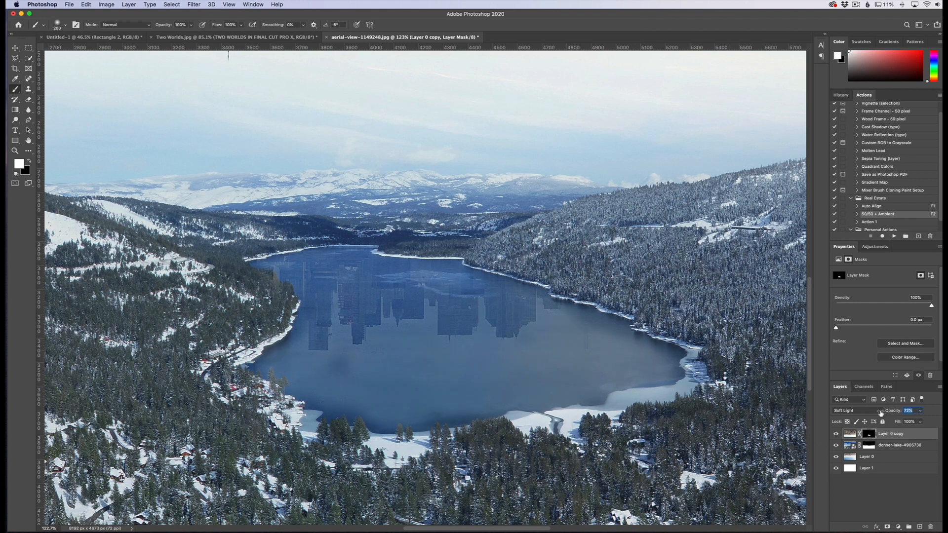
Paint more white on the mask over the lake's near shore and switch to a black 1000 px brush.
mouse_move(359, 396)
left_mouse_down()
mouse_move(274, 365)
mouse_move(306, 353)
mouse_move(305, 344)
mouse_move(289, 357)
mouse_move(647, 363)
mouse_move(569, 326)
mouse_move(657, 378)
left_mouse_up()
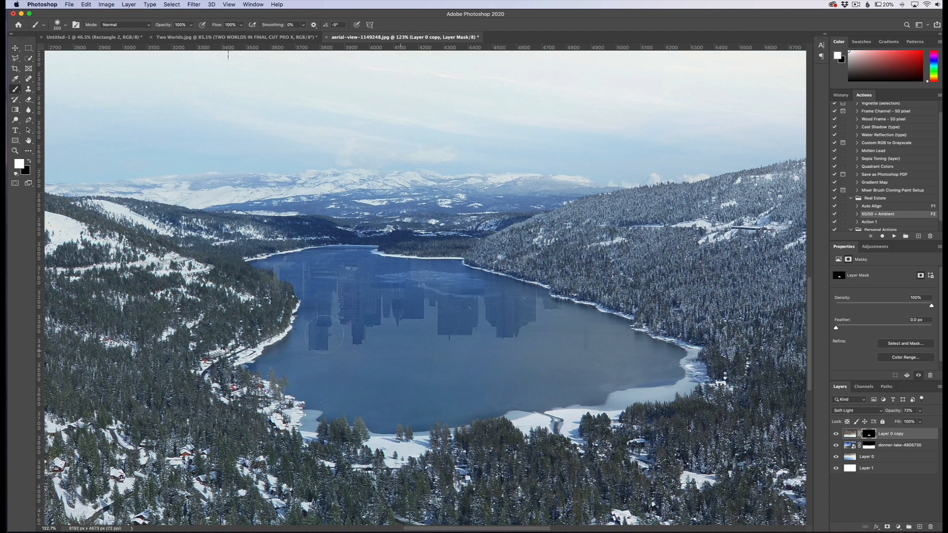
key("x")
key("bracketright")
key("bracketright")
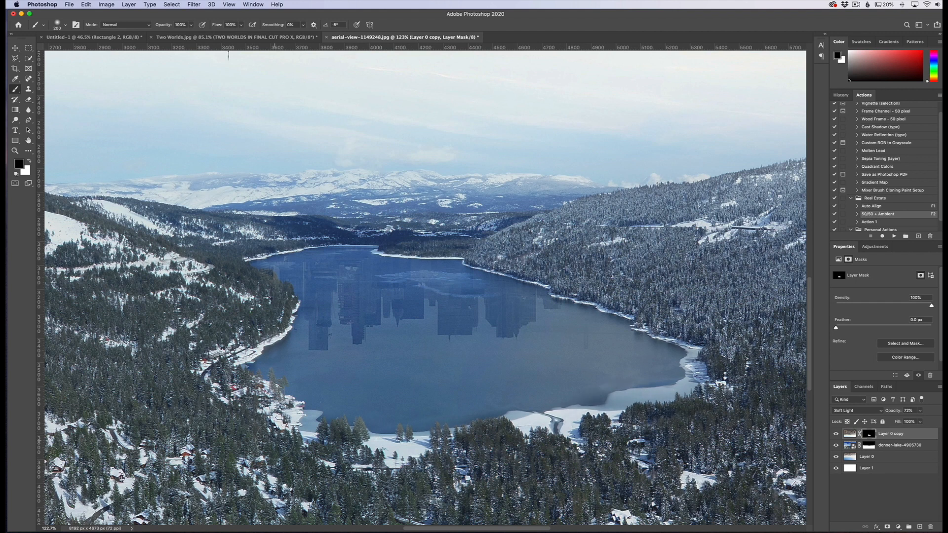
key("bracketright")
key("bracketright")
key("bracketright")
key("bracketright")
key("bracketright")
key("bracketright")
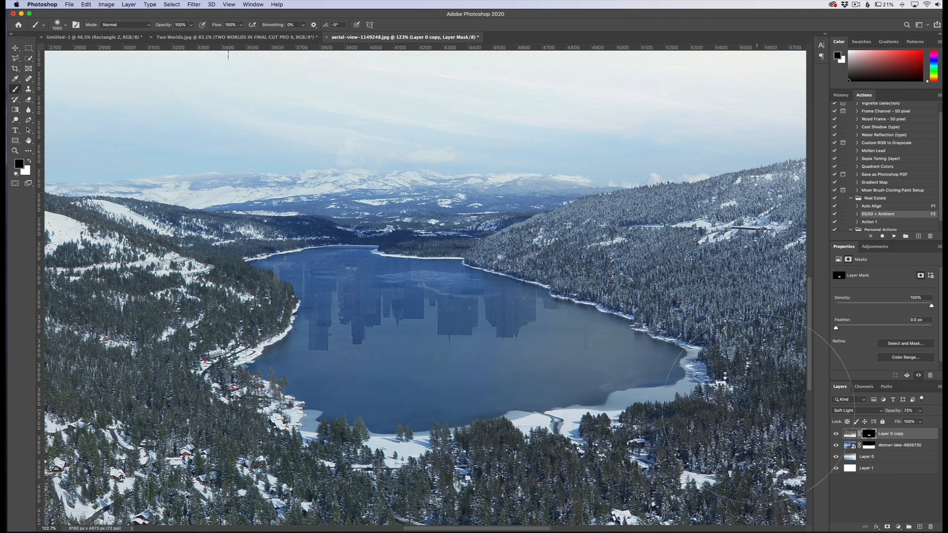
Change Layer 0 copy's blend mode to Overlay and reduce its opacity to 49%.
key("super+0")
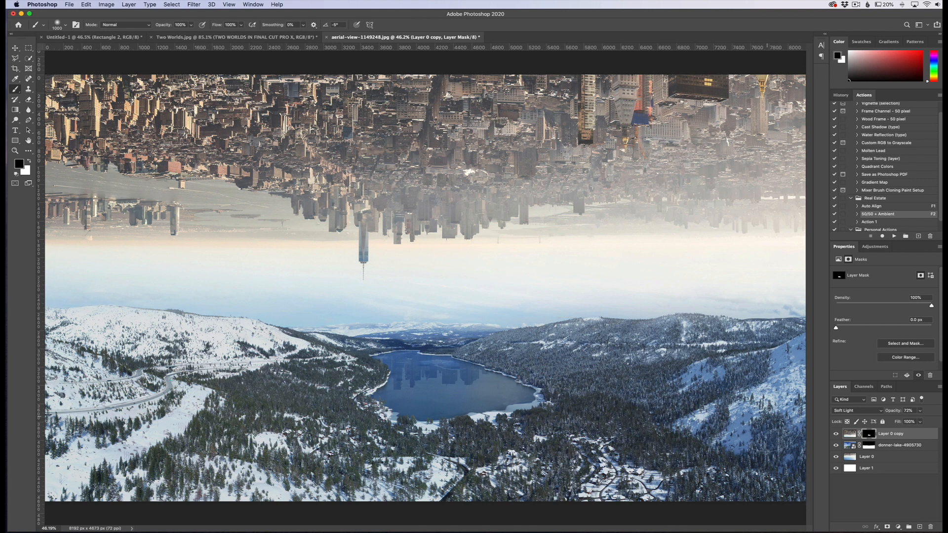
left_click(877, 412)
left_click(862, 405)
left_click_drag(893, 412, 888, 414)
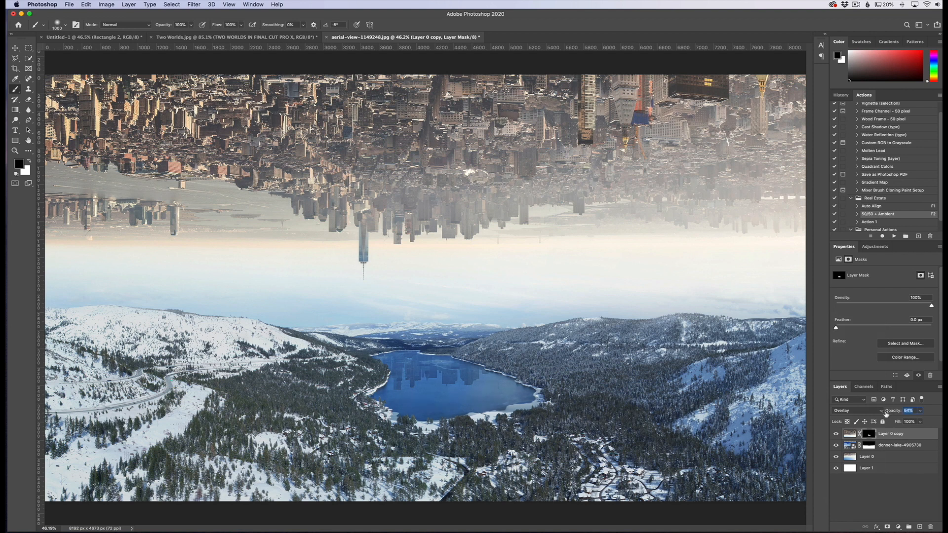
left_click_drag(883, 413, 884, 413)
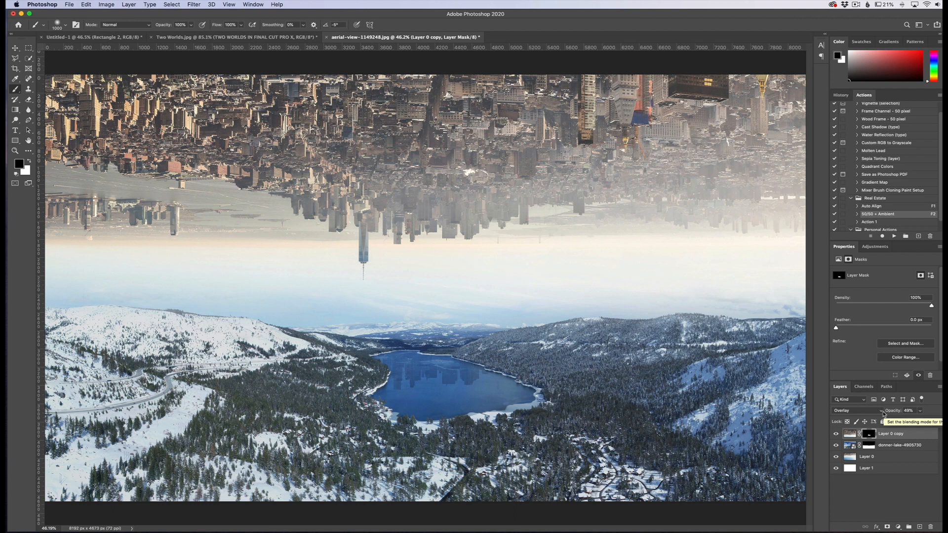